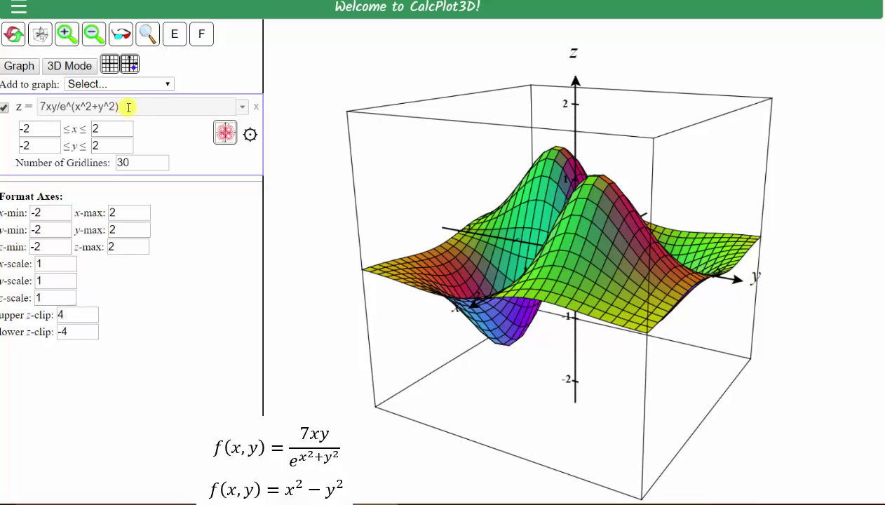
Wrap 7xy in parentheses to get (7xy)/e^(x^2+y^2), replot, and turn on transparency.
{"action": "left_click", "coordinate": [43, 107]}
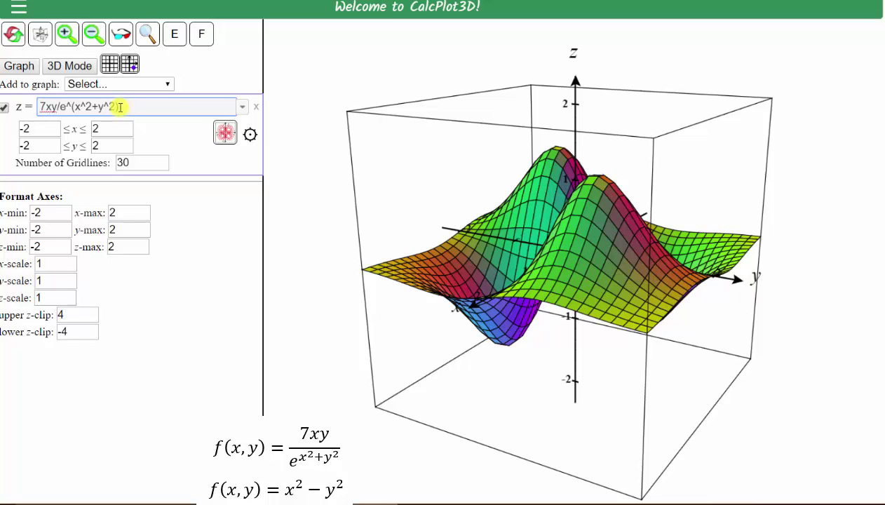
{"action": "type", "text": "("}
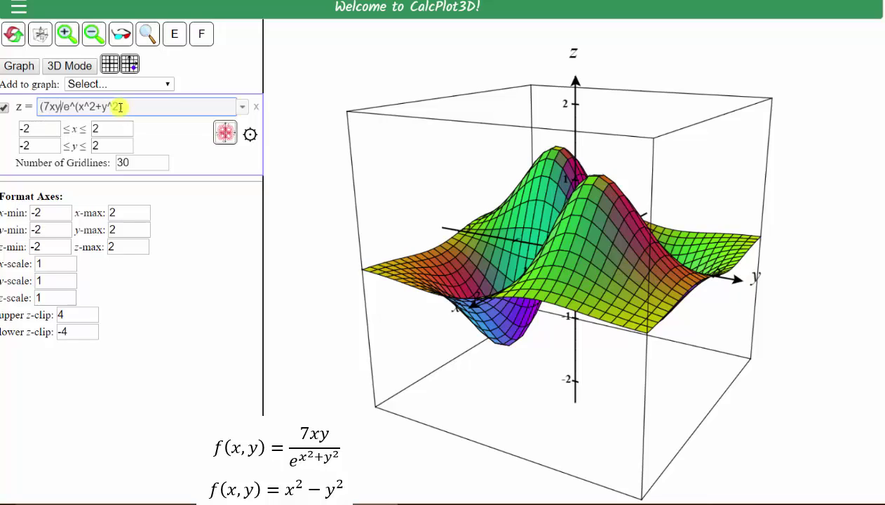
{"action": "key", "text": "Right"}
{"action": "key", "text": "Right"}
{"action": "key", "text": "Right"}
{"action": "type", "text": ")"}
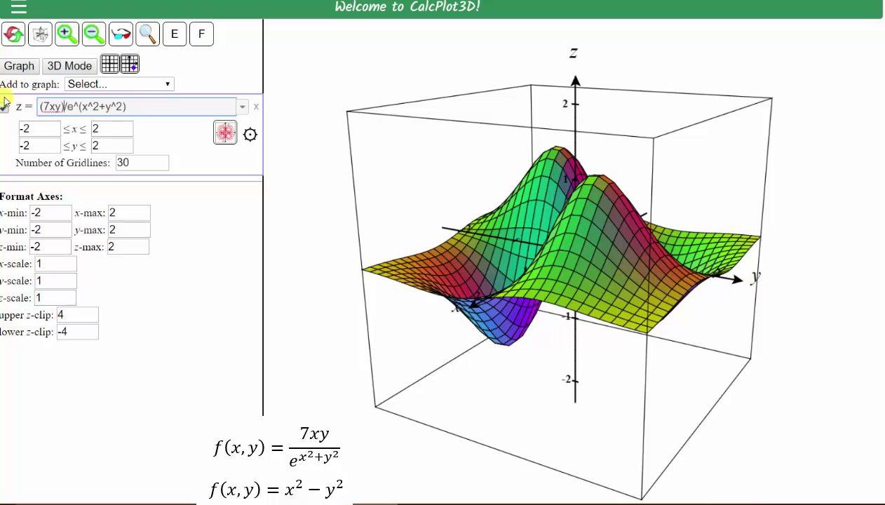
{"action": "left_click", "coordinate": [21, 65]}
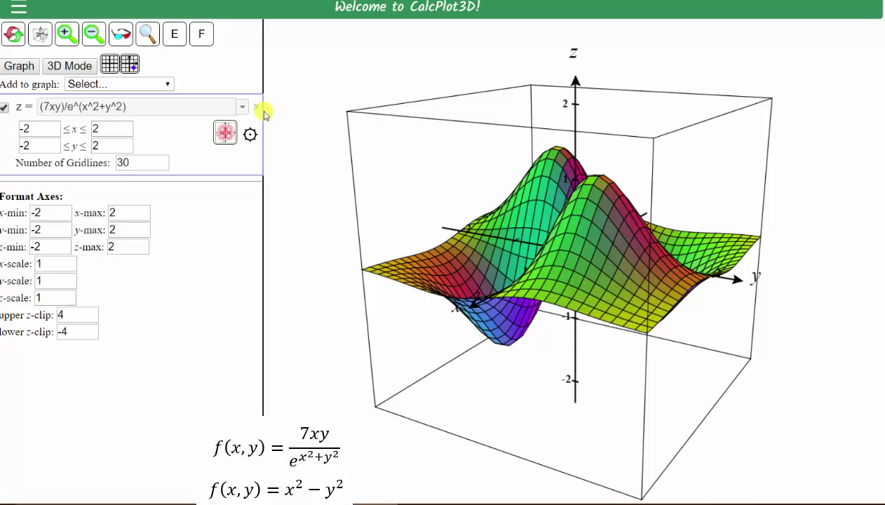
{"action": "left_click", "coordinate": [148, 35]}
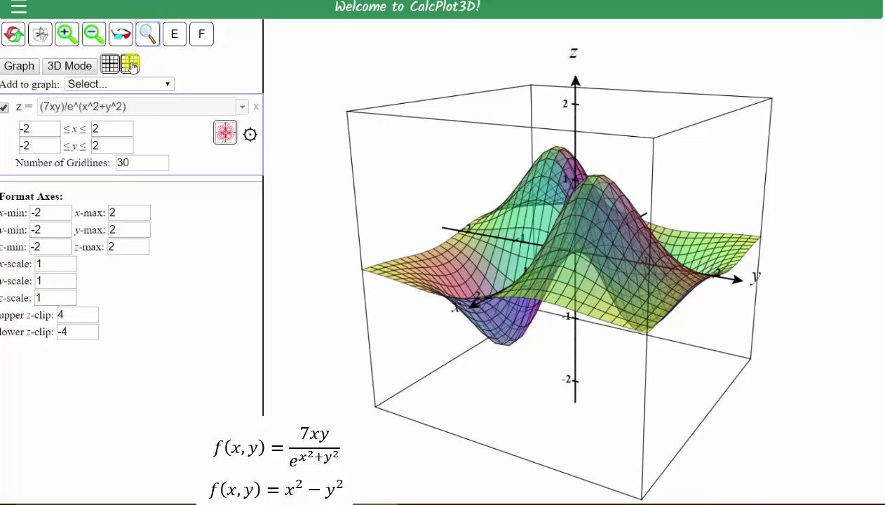
Turn on the trace point with x and y sliders and choose 'Show fx trace/tangent line'.
{"action": "left_click", "coordinate": [130, 64]}
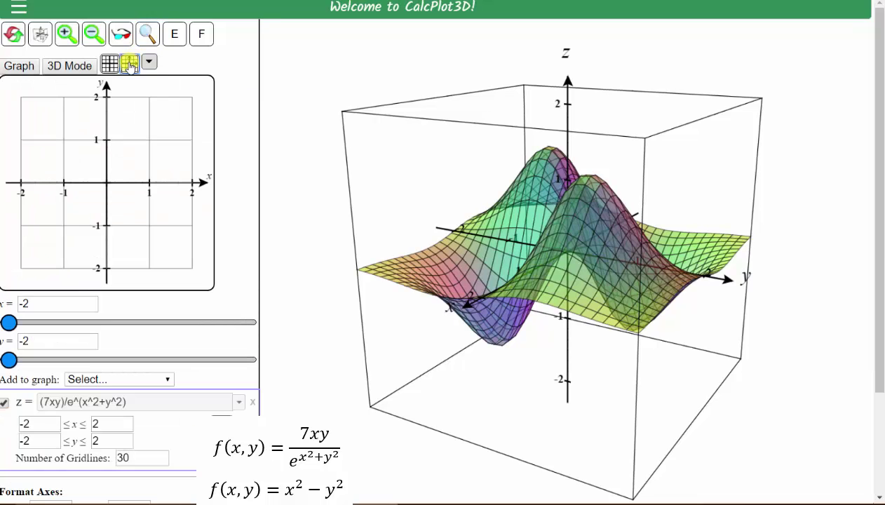
{"action": "left_click", "coordinate": [149, 63]}
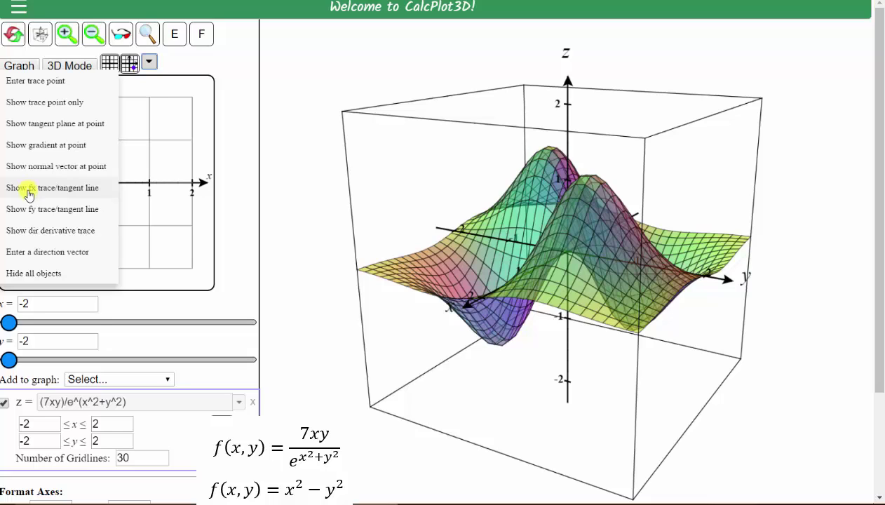
{"action": "left_click", "coordinate": [29, 190]}
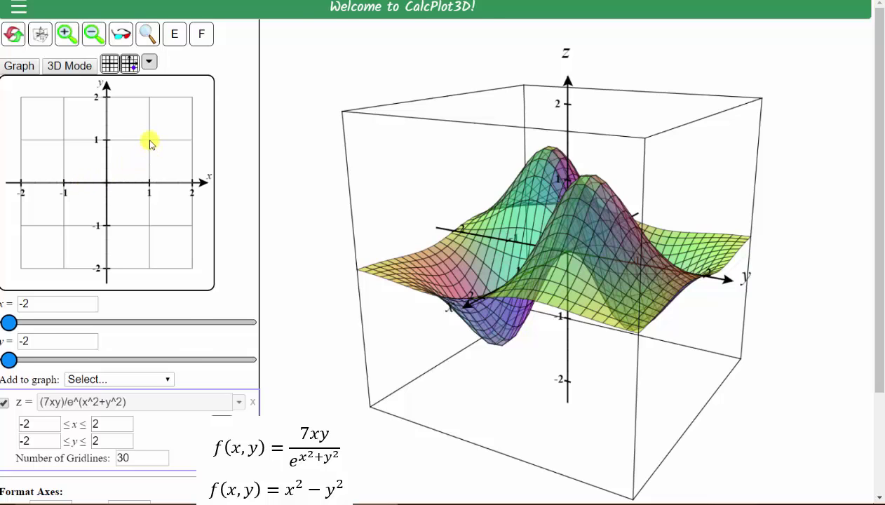
Set the trace point at about (0.982, 0.982) and rotate the surface to a top-down view.
{"action": "left_click", "coordinate": [150, 142]}
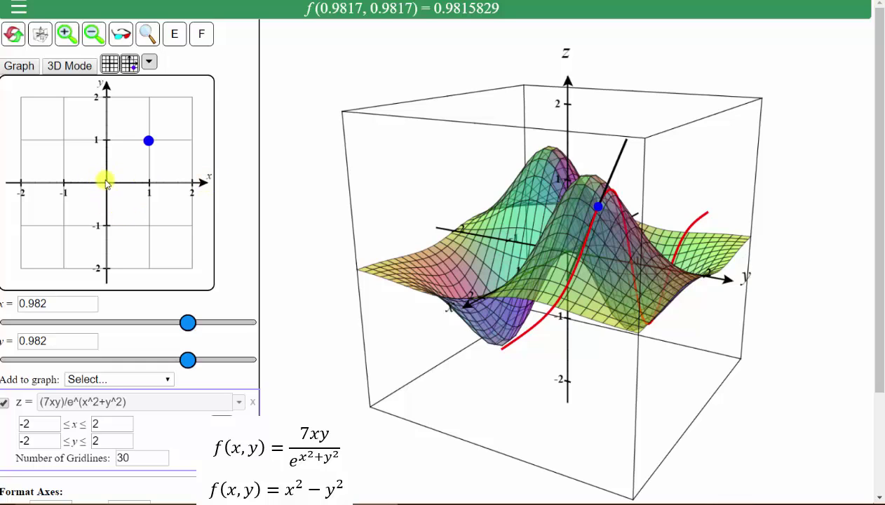
{"action": "left_click_drag", "start_coordinate": [402, 315], "coordinate": [670, 133]}
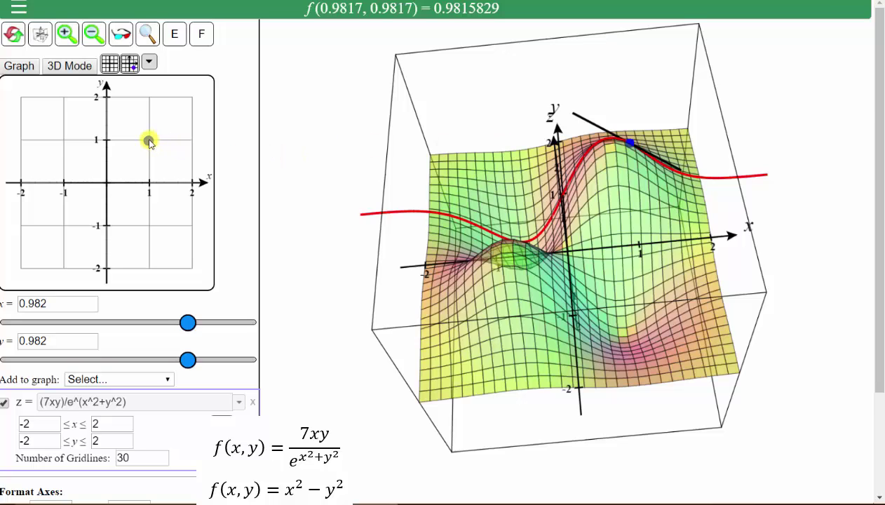
Drag the trace point through several positions, ending at (-0.589, 1.84).
{"action": "left_click_drag", "start_coordinate": [149, 142], "coordinate": [127, 162]}
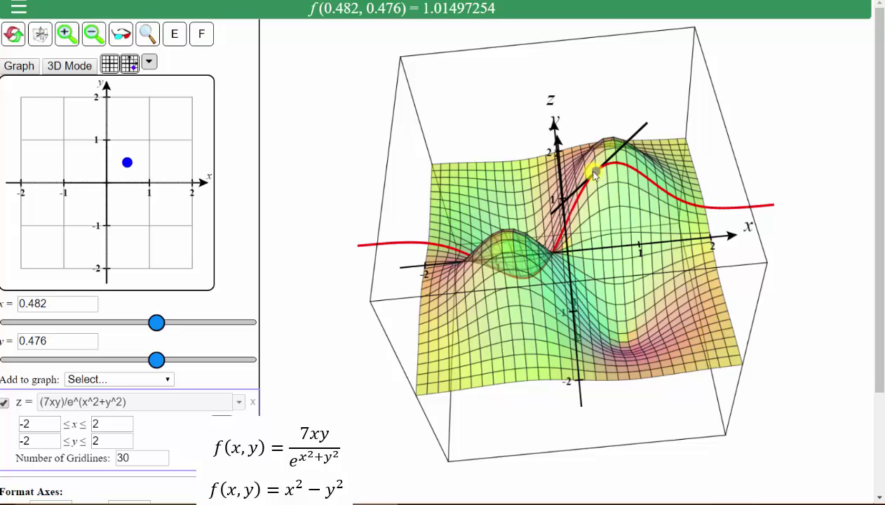
{"action": "left_click_drag", "start_coordinate": [129, 167], "coordinate": [84, 98]}
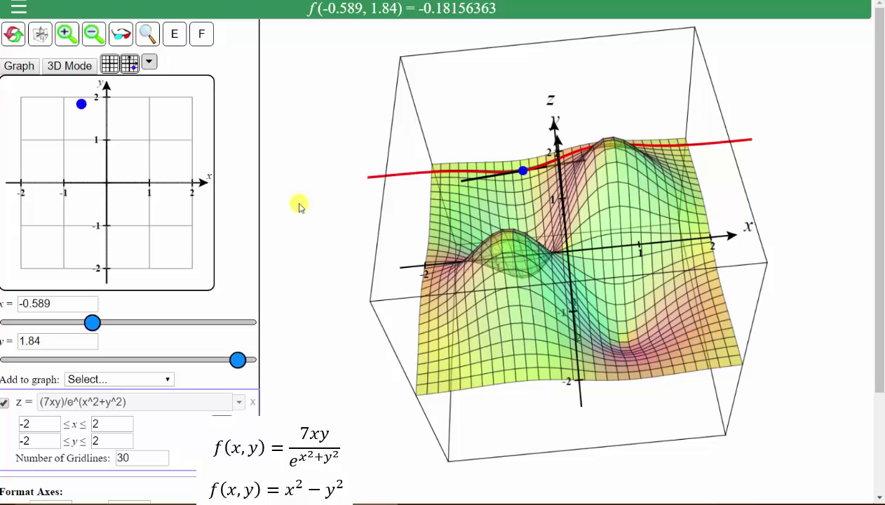
{"action": "left_click", "coordinate": [149, 62]}
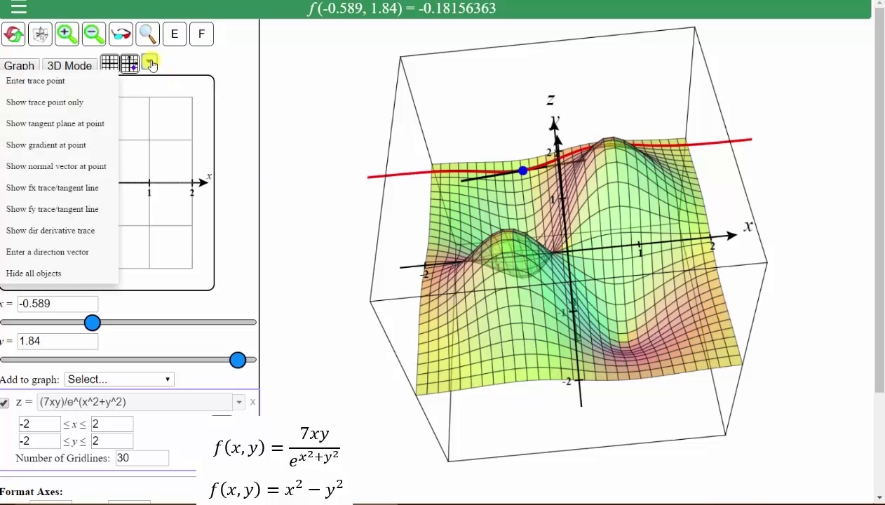
Switch to the fy trace and tangent line and drag the point to (-0.785, 1.459).
{"action": "left_click", "coordinate": [49, 212]}
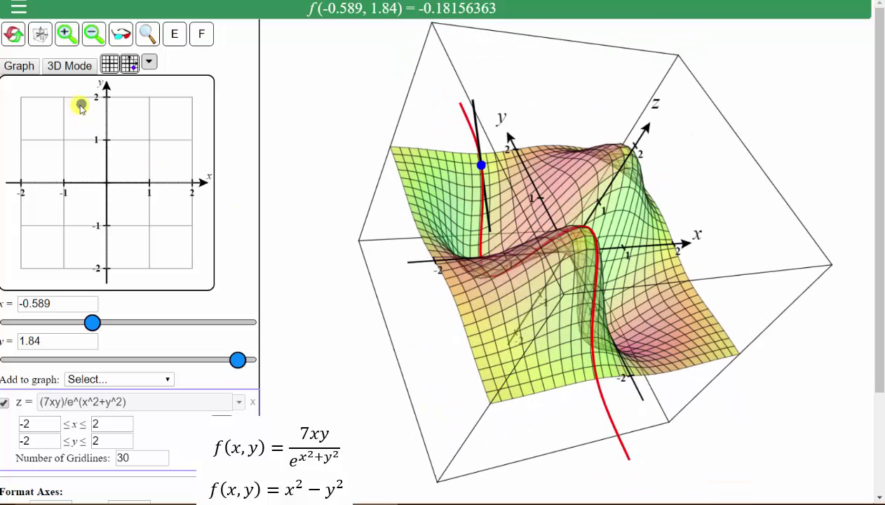
{"action": "left_click_drag", "start_coordinate": [81, 105], "coordinate": [127, 137]}
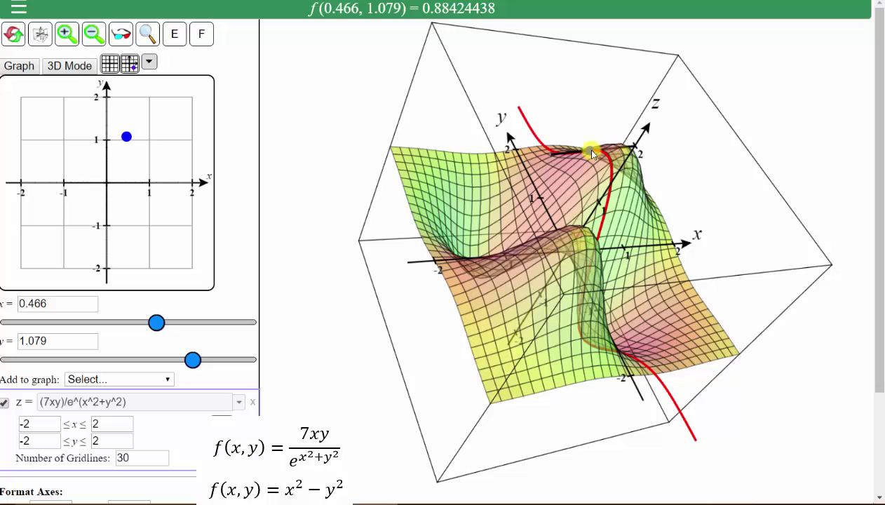
{"action": "left_click_drag", "start_coordinate": [127, 139], "coordinate": [141, 165]}
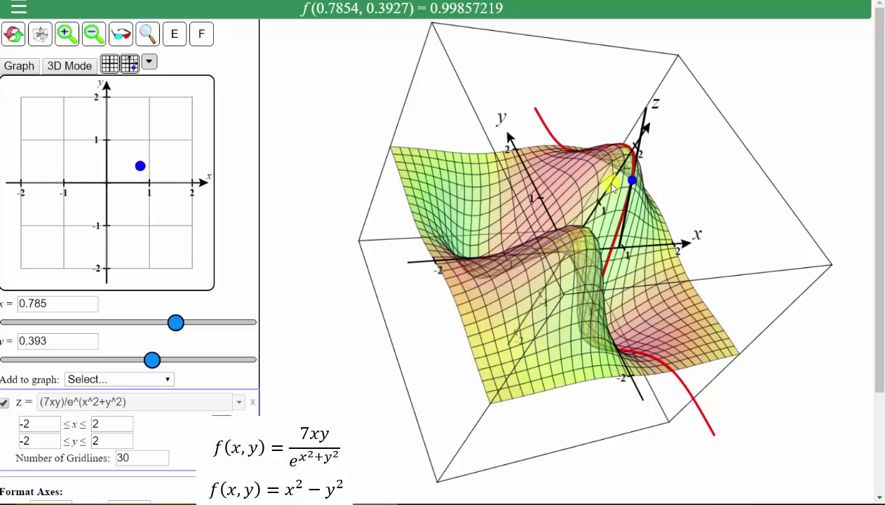
{"action": "left_click_drag", "start_coordinate": [140, 165], "coordinate": [73, 121]}
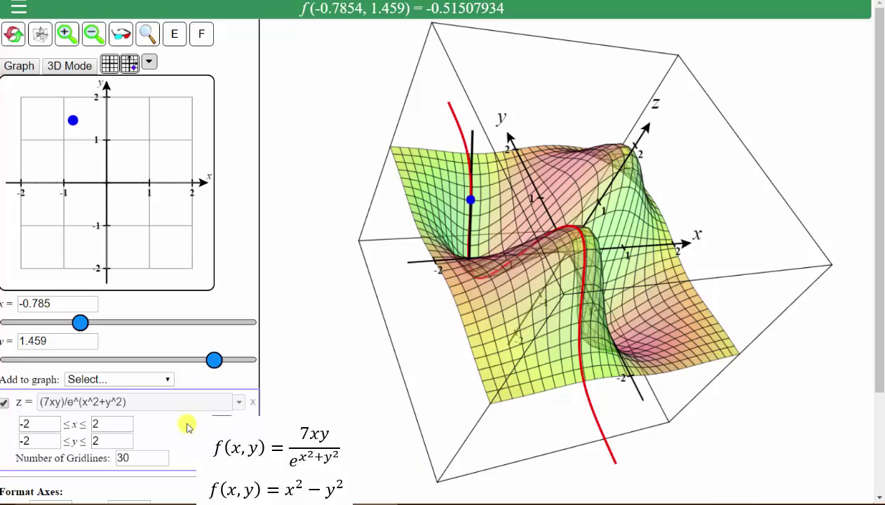
{"action": "left_click_drag", "start_coordinate": [138, 398], "coordinate": [19, 398]}
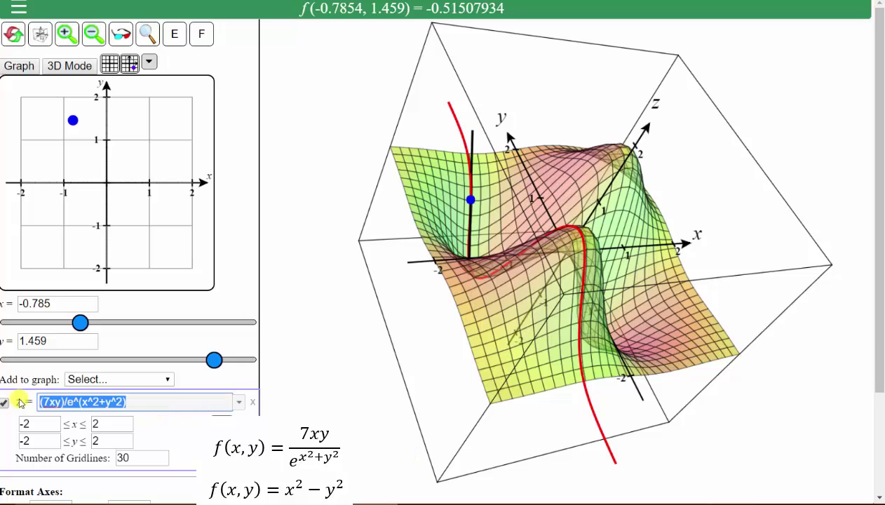
Replace the z formula with x^2-y^2 and redraw it as a saddle surface.
{"action": "left_click", "coordinate": [201, 402]}
{"action": "key", "text": "ctrl+a"}
{"action": "type", "text": "x^2"}
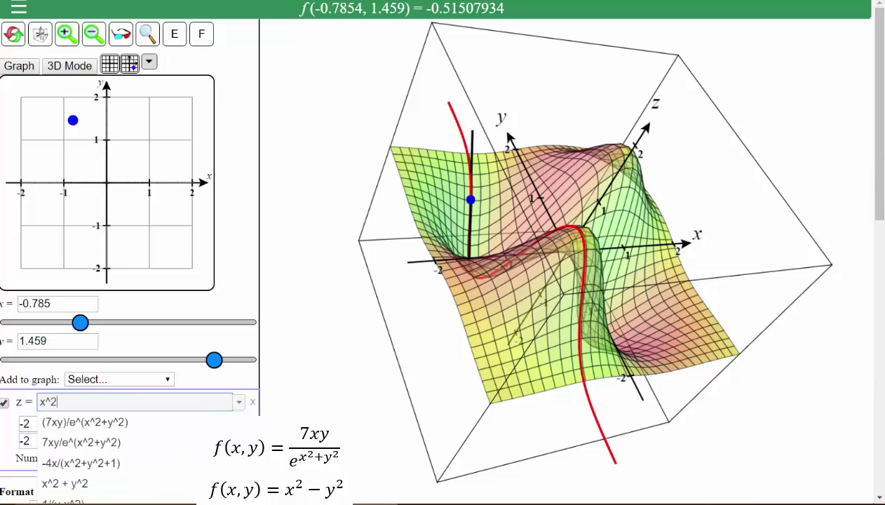
{"action": "type", "text": "-y^2"}
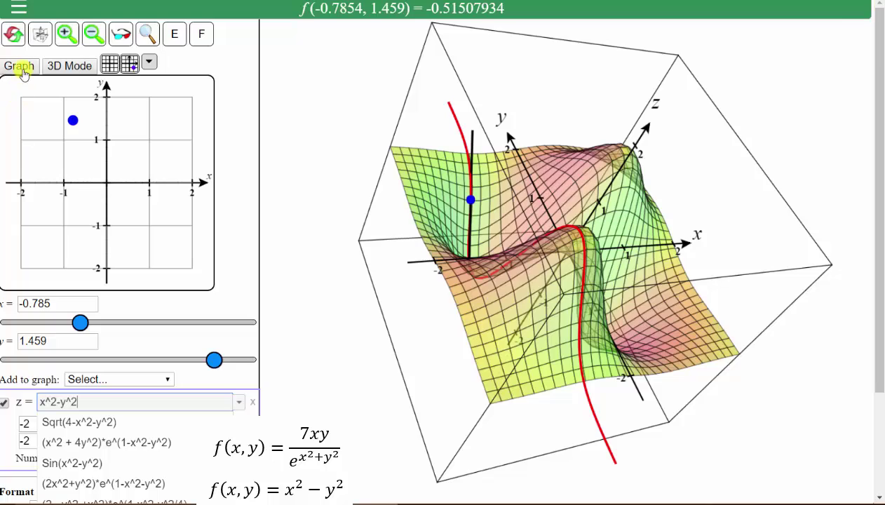
{"action": "key", "text": "Return"}
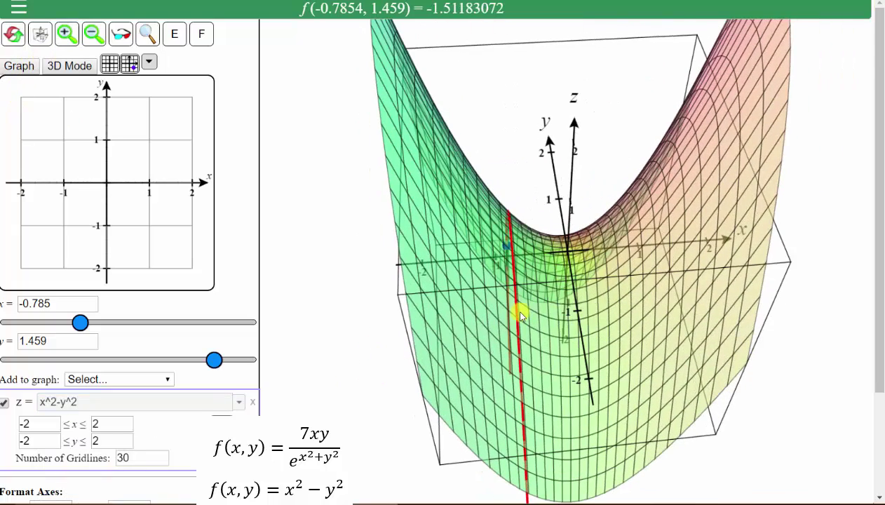
Zoom in so the axes span -1 to 1 and rotate the saddle to face forward.
{"action": "left_click", "coordinate": [66, 34]}
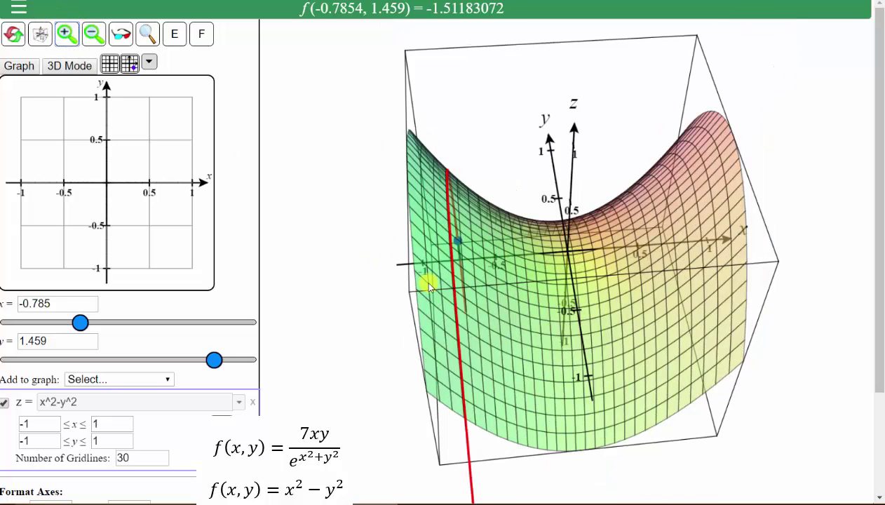
{"action": "left_click_drag", "start_coordinate": [425, 283], "coordinate": [449, 289]}
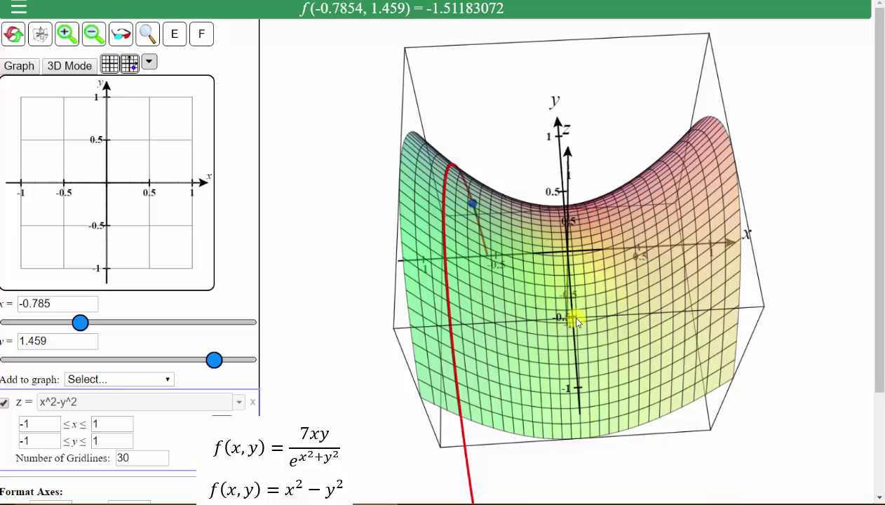
{"action": "left_click", "coordinate": [149, 63]}
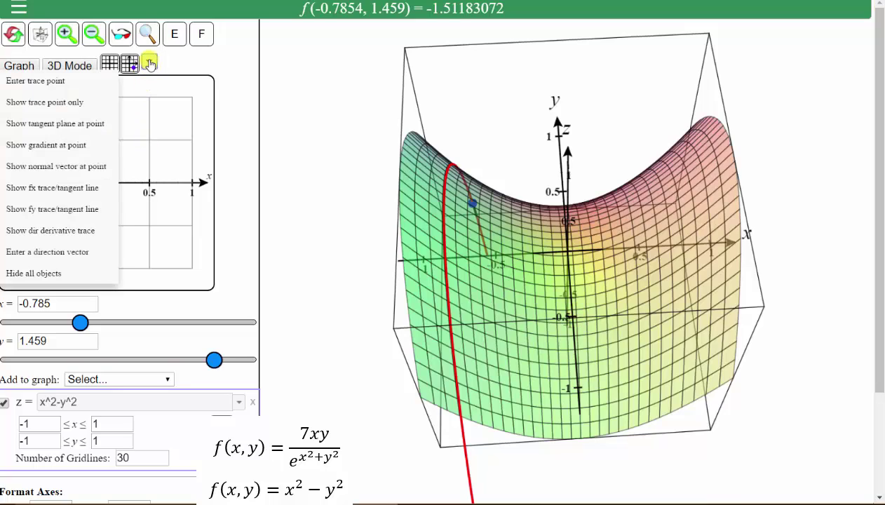
Show the fx trace and tangent line on the saddle and move the point to (-0.589, 0.393).
{"action": "left_click", "coordinate": [49, 188]}
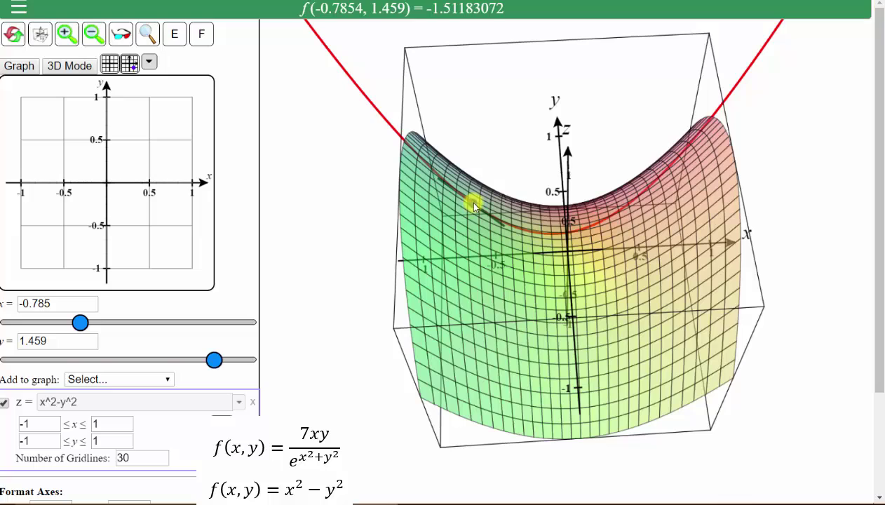
{"action": "left_click", "coordinate": [149, 141]}
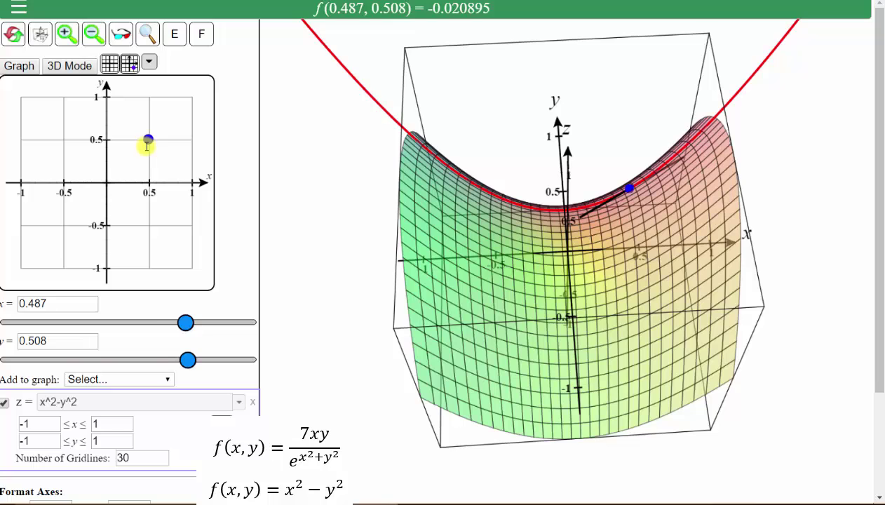
{"action": "left_click_drag", "start_coordinate": [147, 145], "coordinate": [58, 160]}
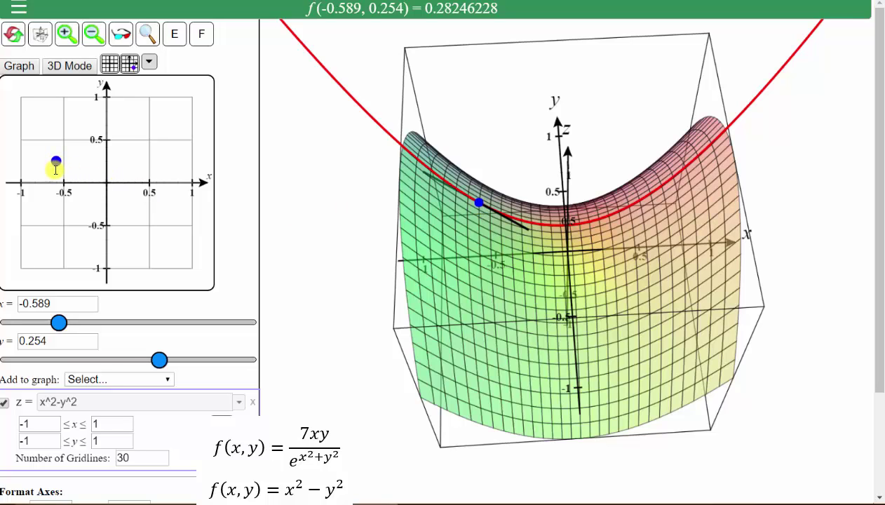
{"action": "mouse_move", "coordinate": [57, 163]}
{"action": "left_mouse_down"}
{"action": "mouse_move", "coordinate": [65, 213]}
{"action": "mouse_move", "coordinate": [93, 227]}
{"action": "mouse_move", "coordinate": [130, 227]}
{"action": "mouse_move", "coordinate": [145, 198]}
{"action": "mouse_move", "coordinate": [144, 176]}
{"action": "mouse_move", "coordinate": [114, 154]}
{"action": "mouse_move", "coordinate": [57, 147]}
{"action": "left_mouse_up"}
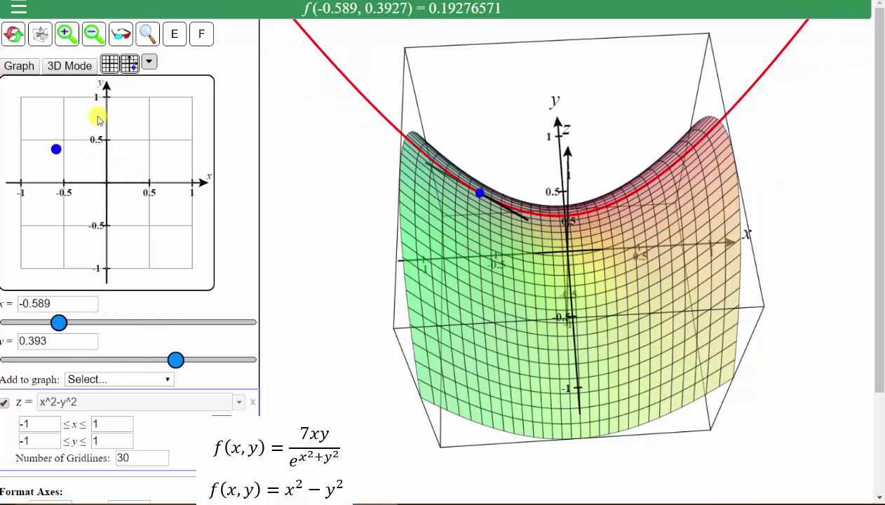
{"action": "left_click", "coordinate": [149, 63]}
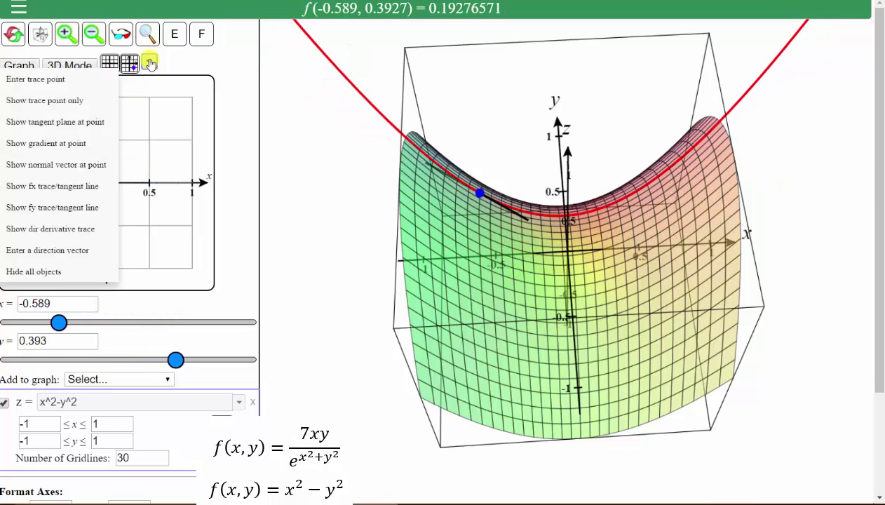
Switch to the fy trace and tangent line and drag the point to (0.297, -0.167).
{"action": "left_click", "coordinate": [57, 212]}
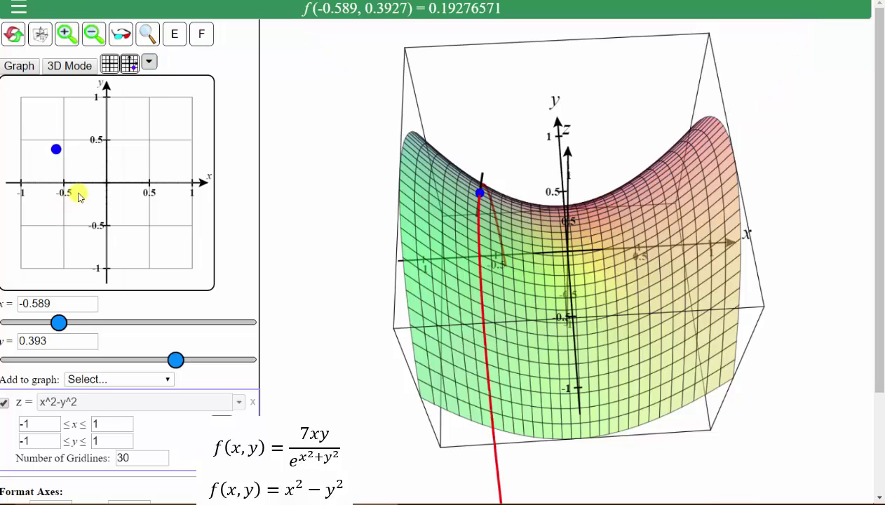
{"action": "mouse_move", "coordinate": [56, 150]}
{"action": "left_mouse_down"}
{"action": "mouse_move", "coordinate": [58, 190]}
{"action": "mouse_move", "coordinate": [91, 242]}
{"action": "mouse_move", "coordinate": [130, 219]}
{"action": "mouse_move", "coordinate": [140, 200]}
{"action": "mouse_move", "coordinate": [141, 144]}
{"action": "mouse_move", "coordinate": [131, 141]}
{"action": "left_mouse_up"}
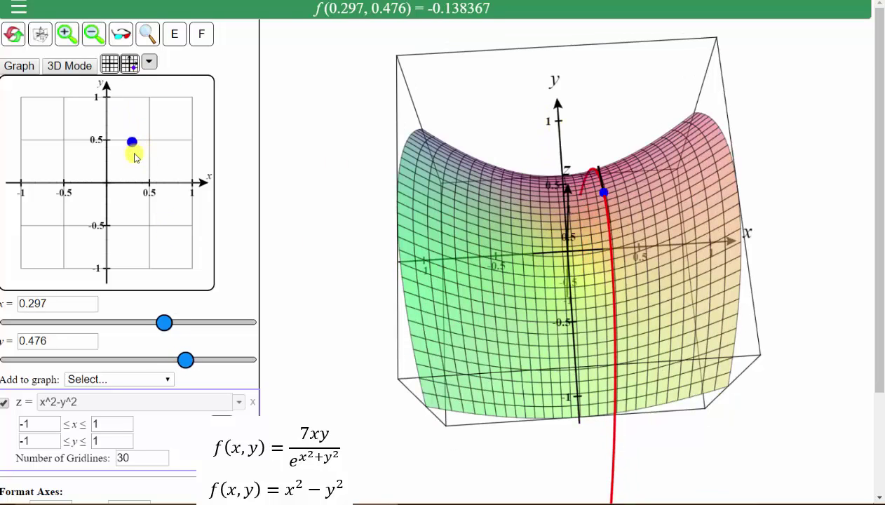
{"action": "left_click_drag", "start_coordinate": [136, 155], "coordinate": [134, 200]}
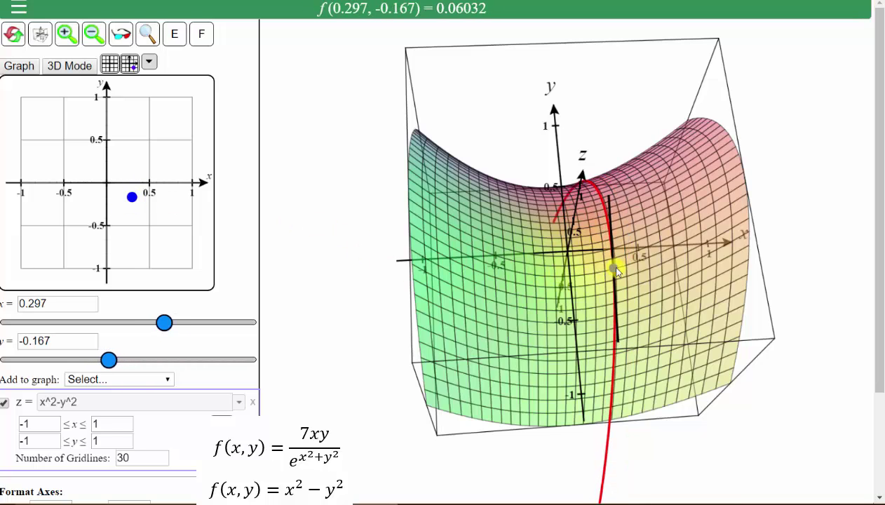